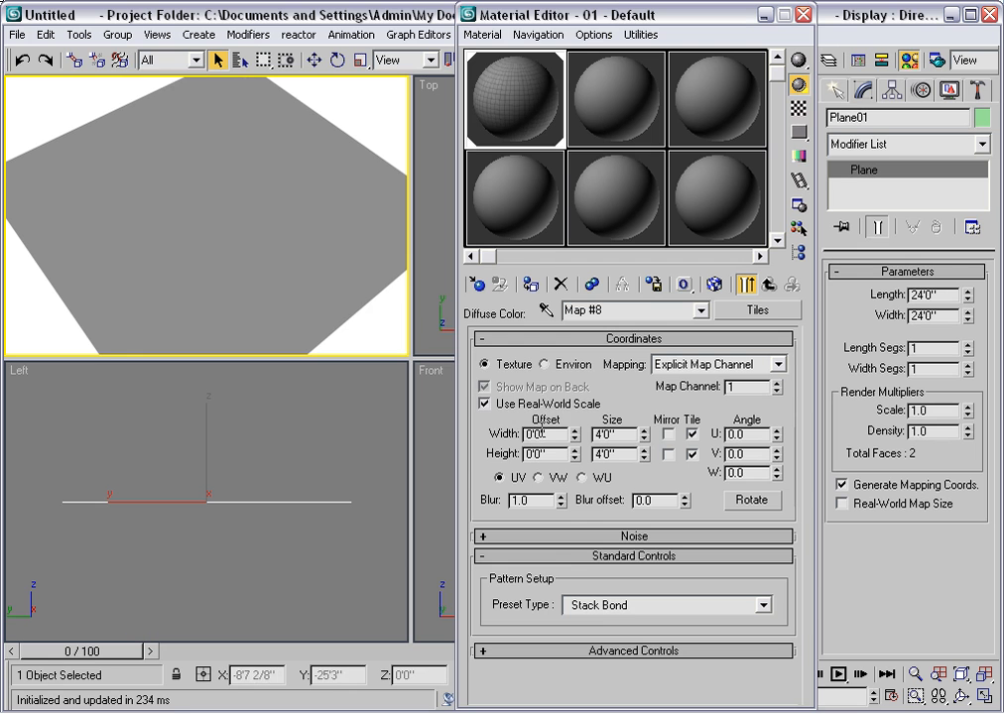
Step: Turn off real-world scale for the Tiles map and set its U and V tiling to 1.0
click(522, 405)
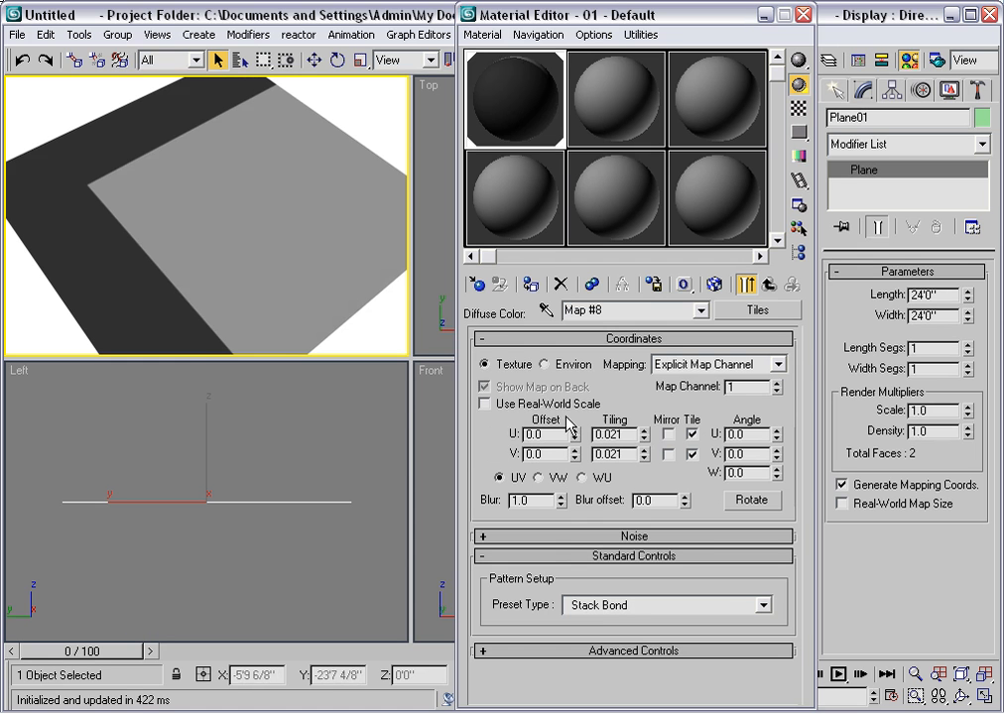
drag(624, 436, 563, 432)
text(1)
key(Tab)
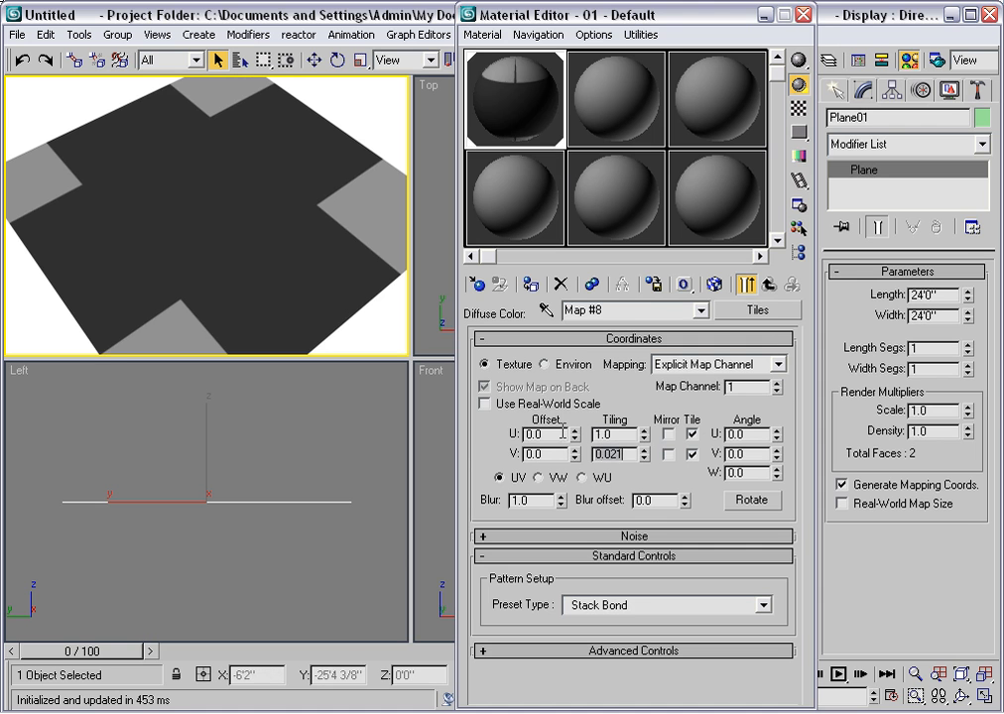
text(1)
key(Return)
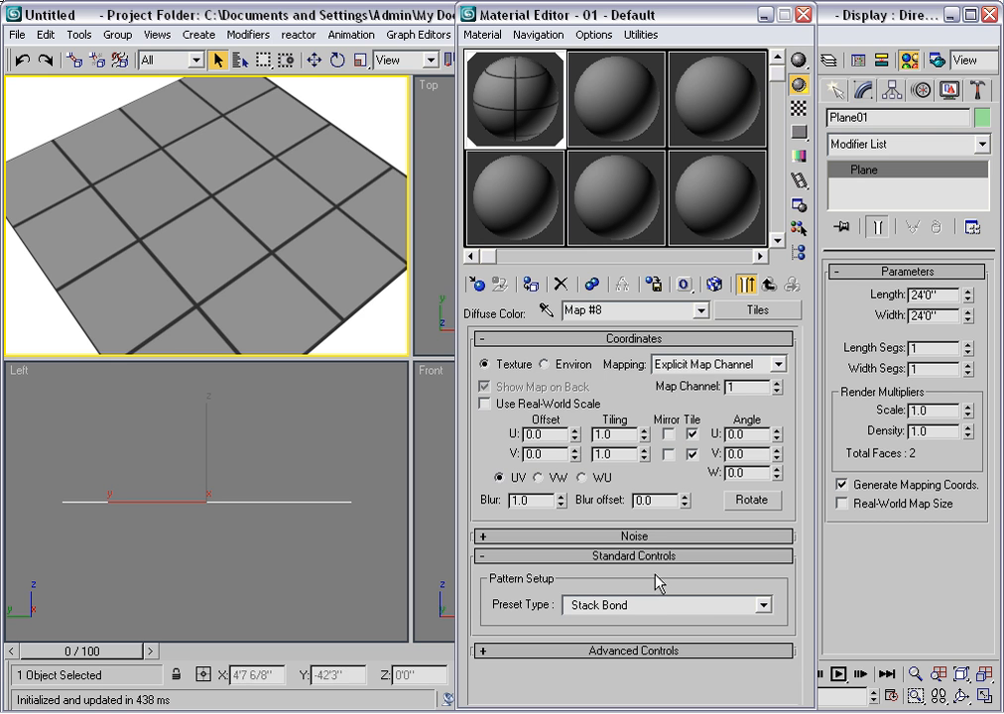
Step: Try the Running Bond and 1/2 Running Bond pattern presets, and return the preset to Stack Bond
click(763, 605)
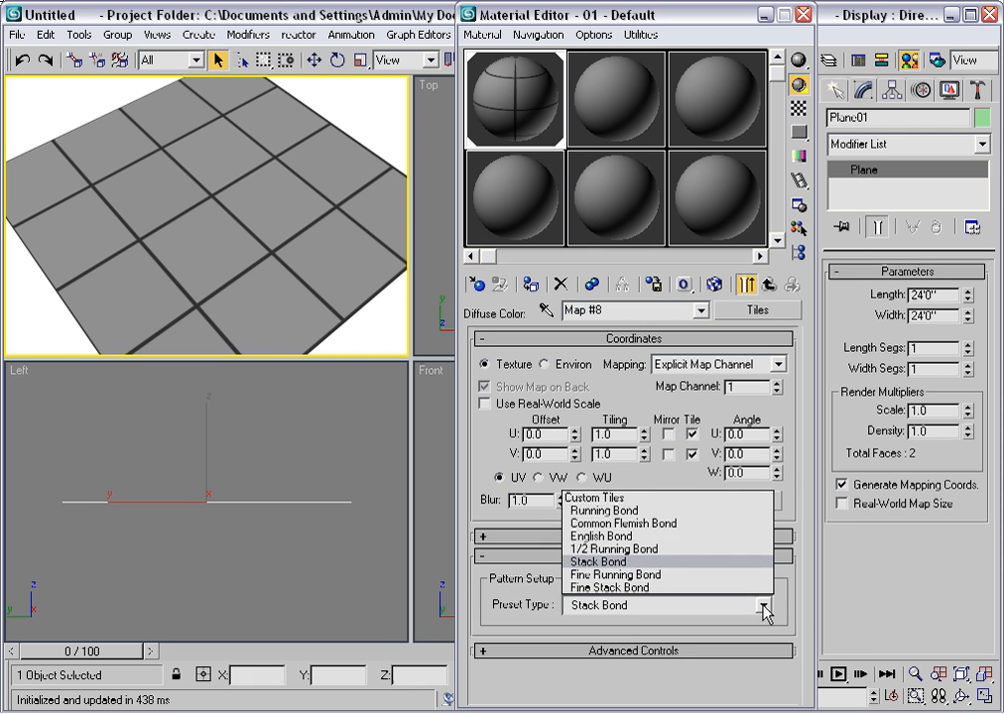
click(646, 512)
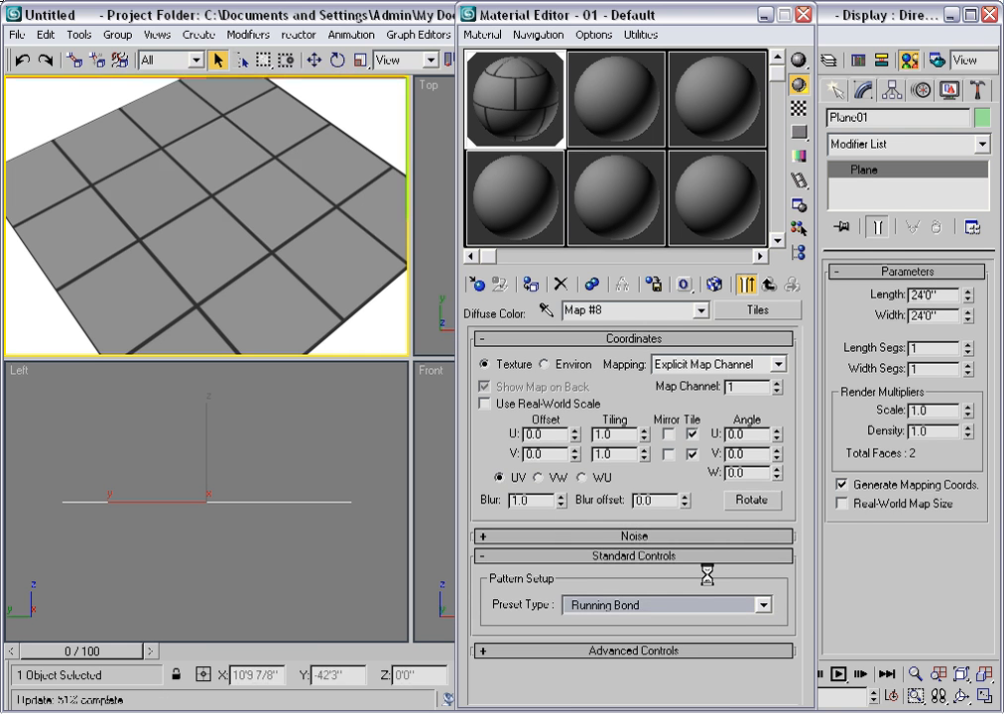
click(764, 606)
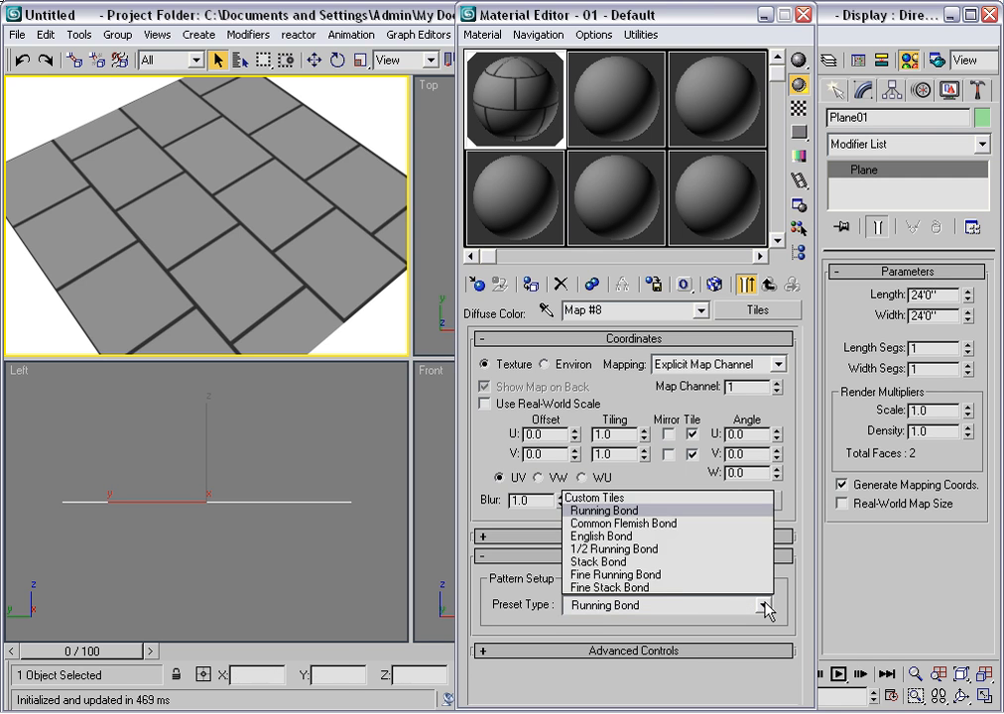
click(674, 552)
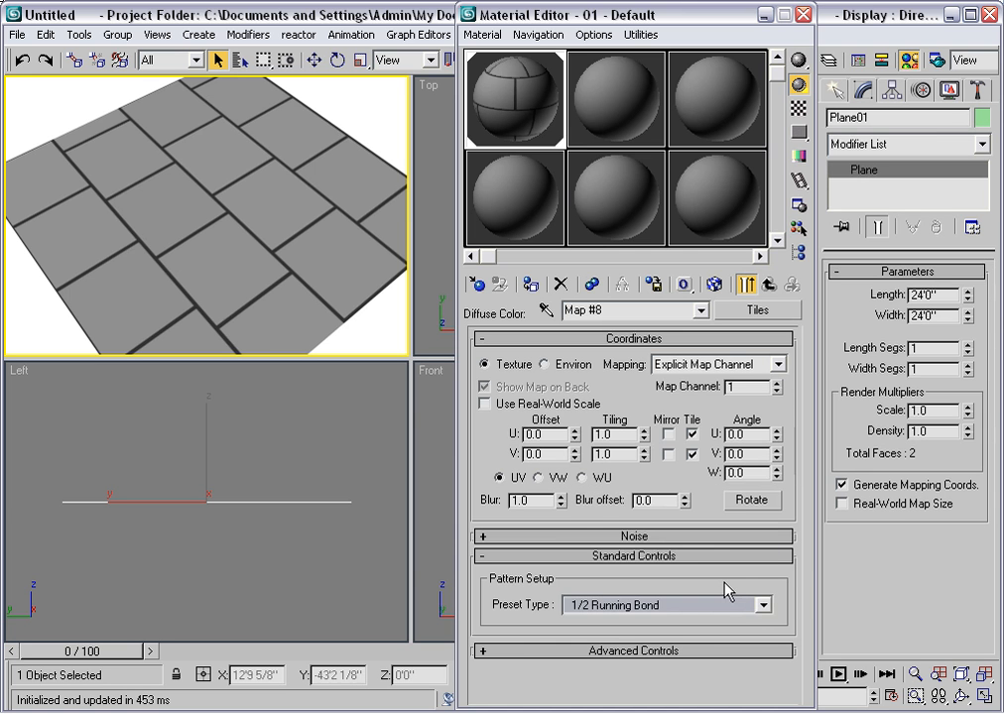
click(763, 605)
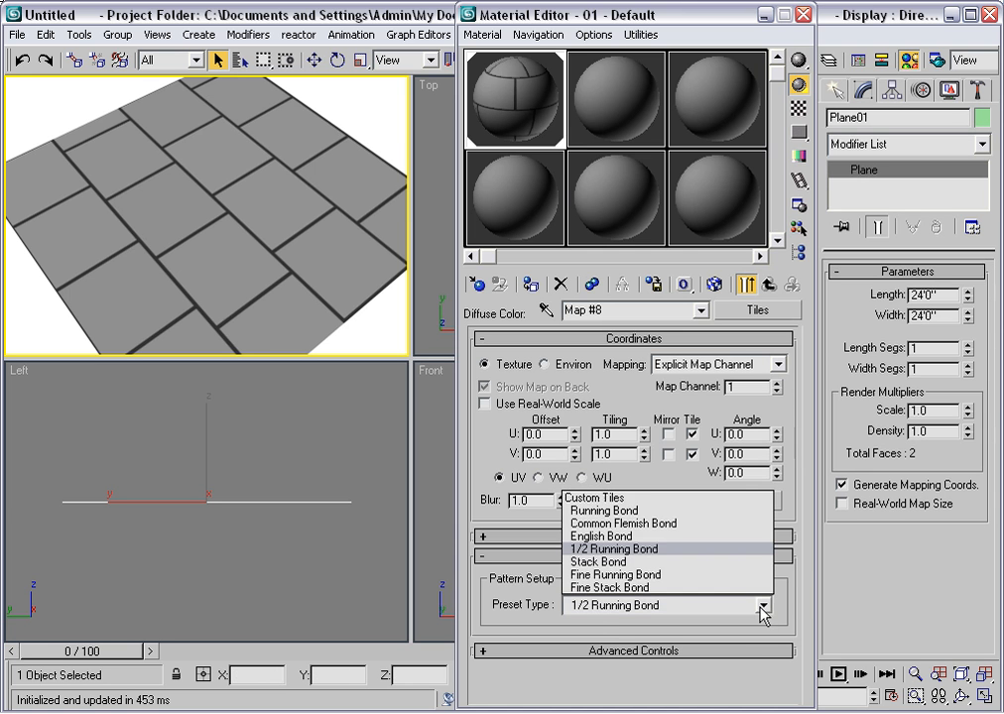
click(609, 561)
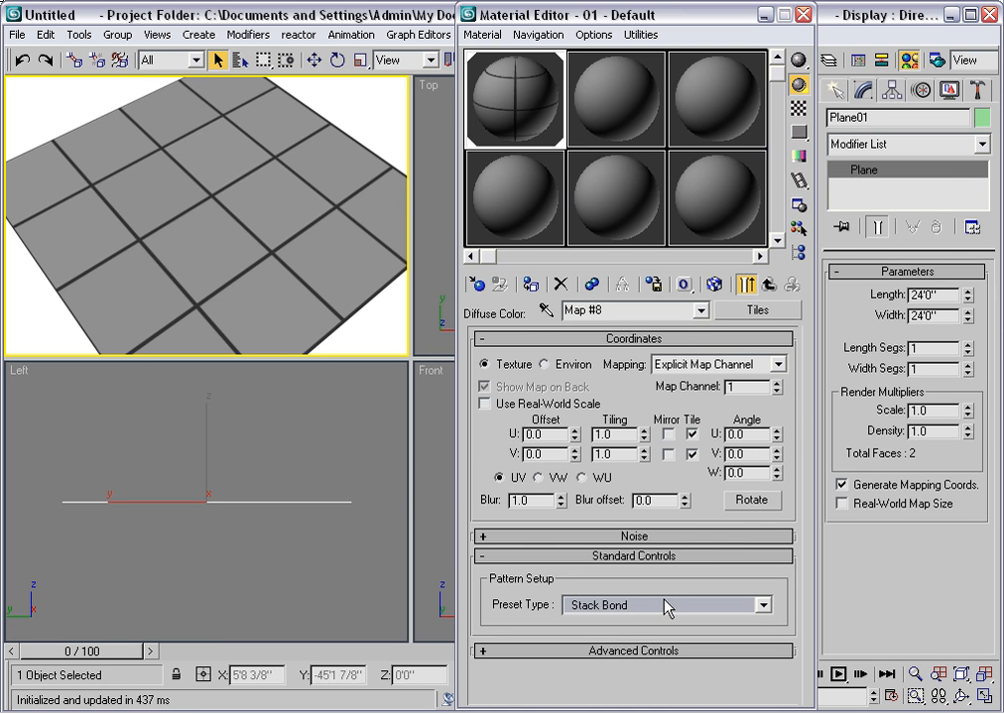
Step: Expand the advanced tile settings and set the tiles' colour to light lavender, RGB 208, 205, 234
click(647, 662)
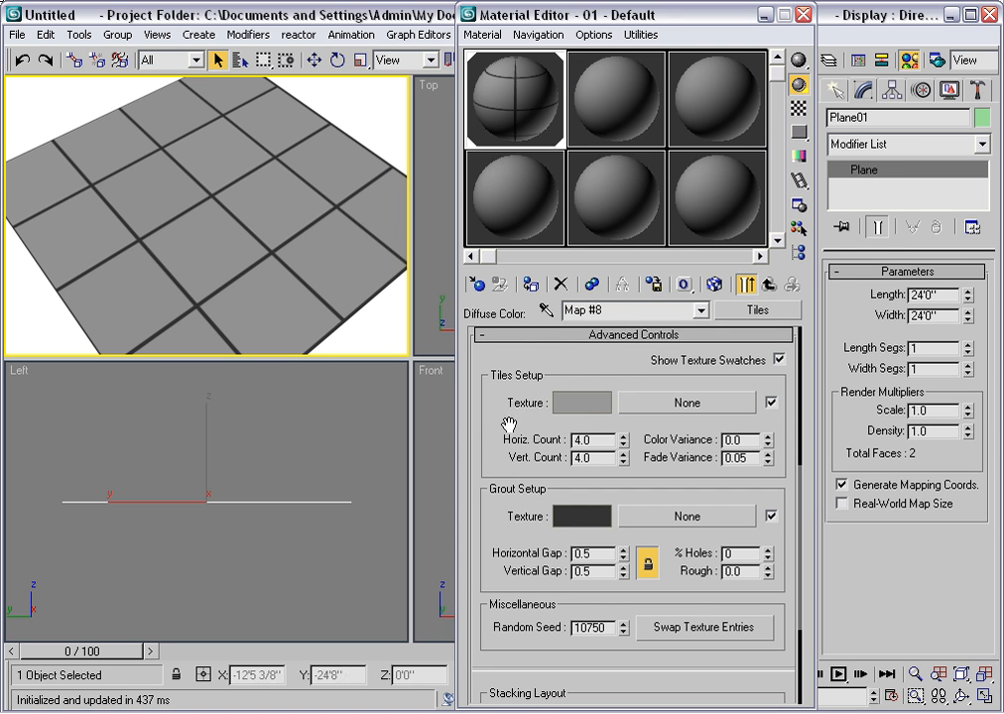
click(581, 403)
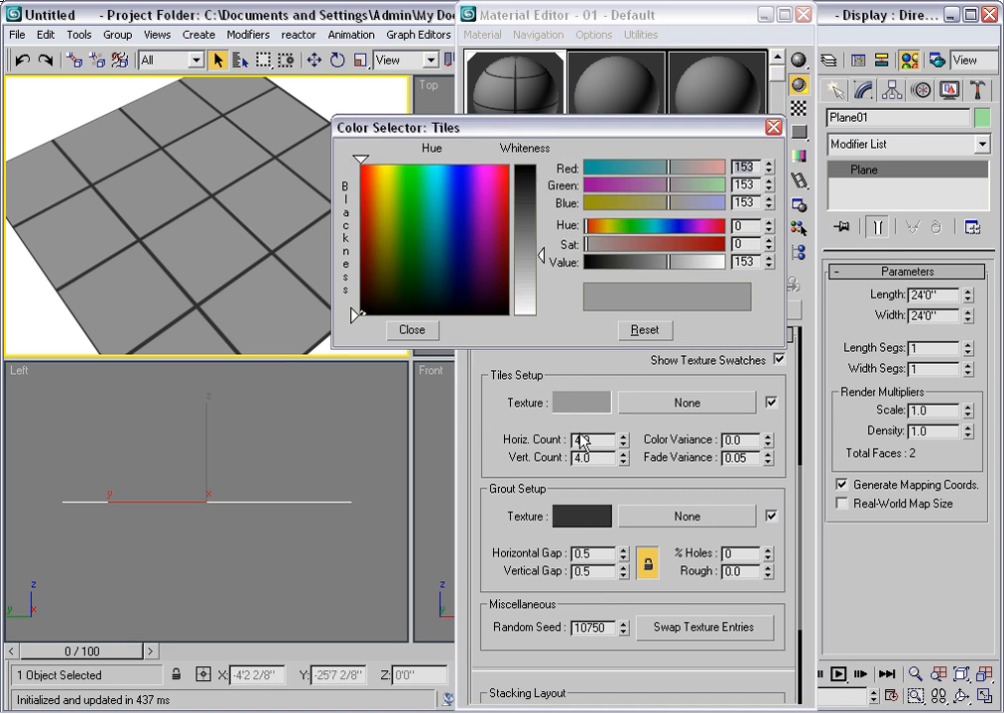
click(462, 227)
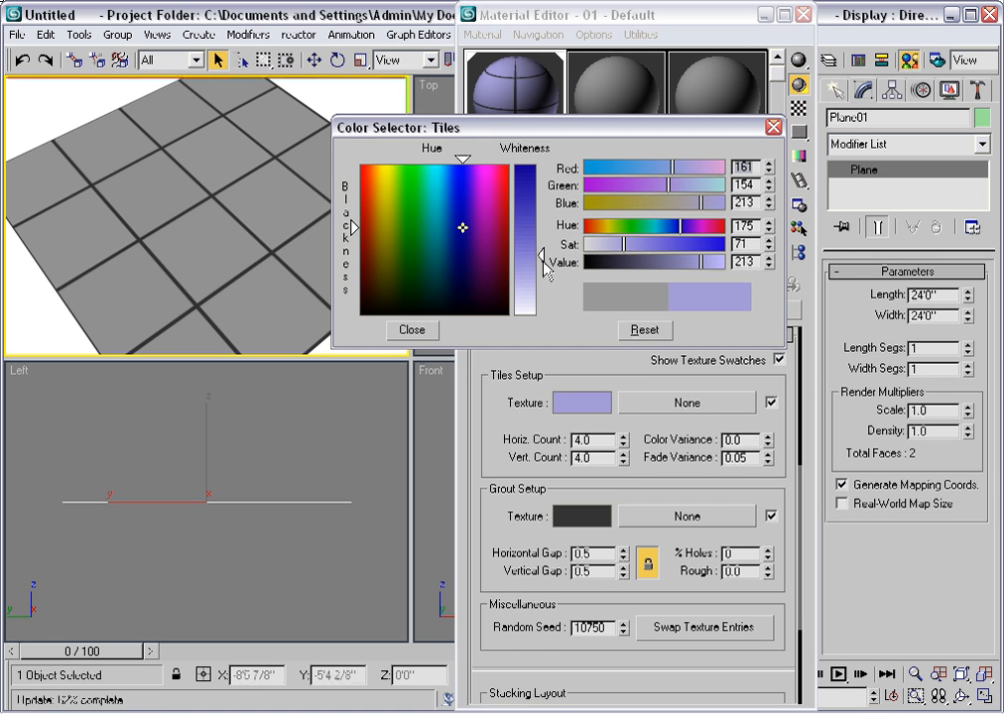
drag(545, 276, 544, 314)
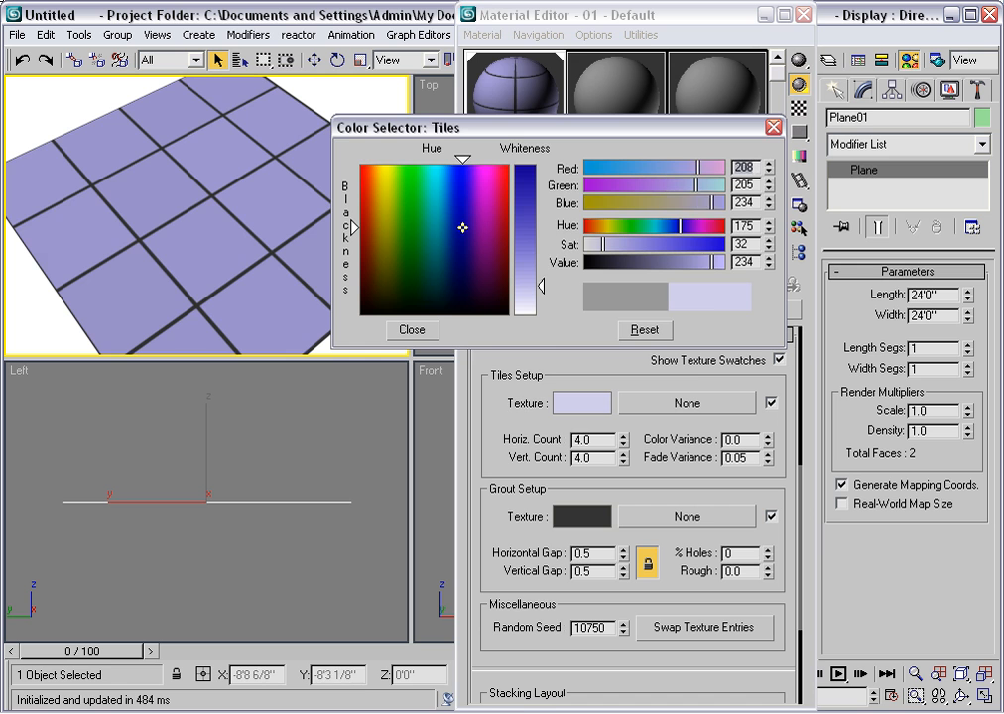
click(411, 330)
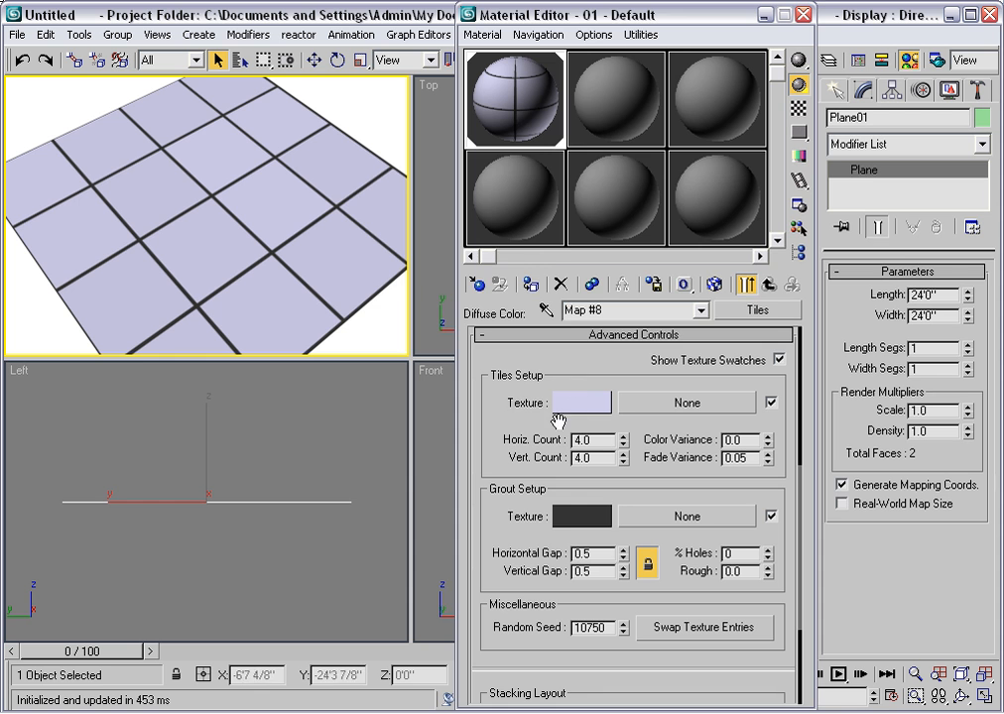
Step: Set the grout colour to a pale cream, RGB 242, 231, 211
click(573, 518)
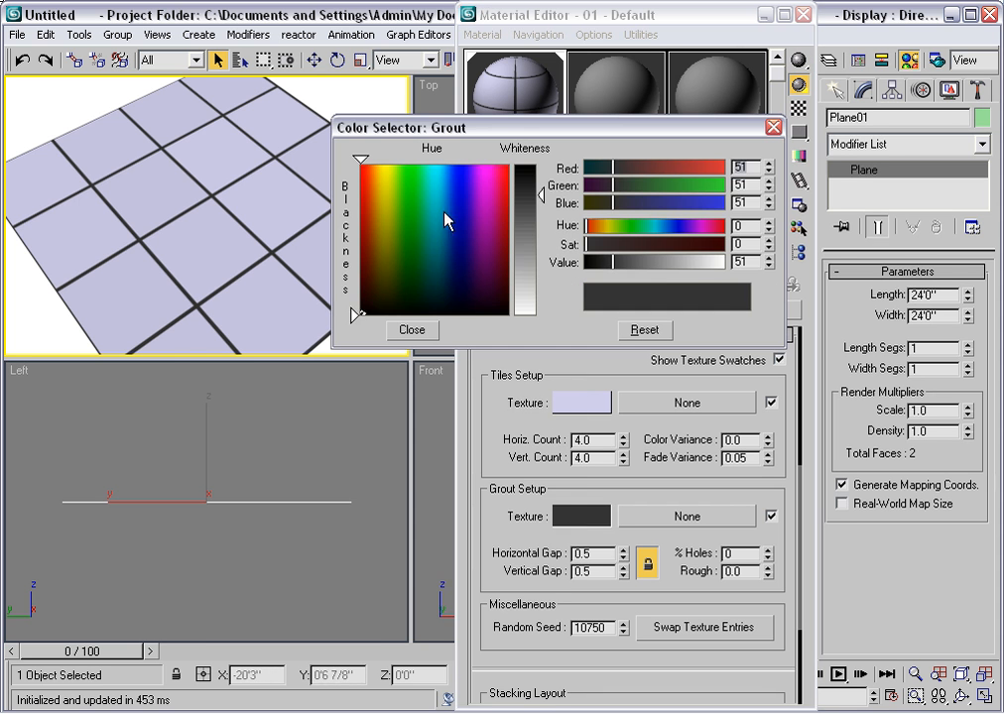
click(377, 208)
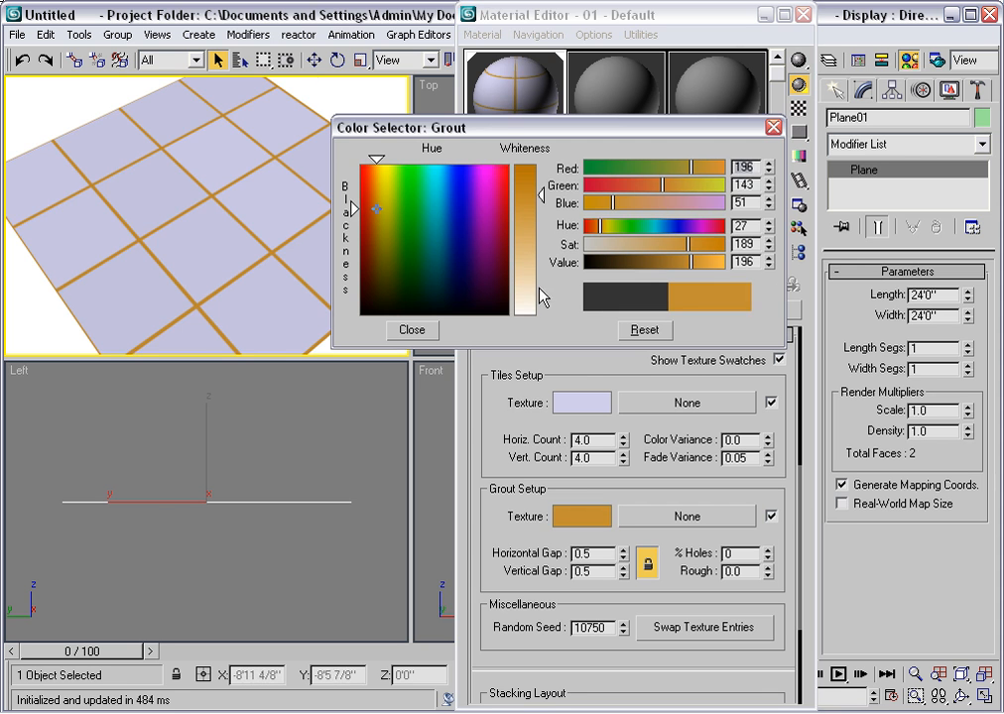
drag(525, 195, 540, 290)
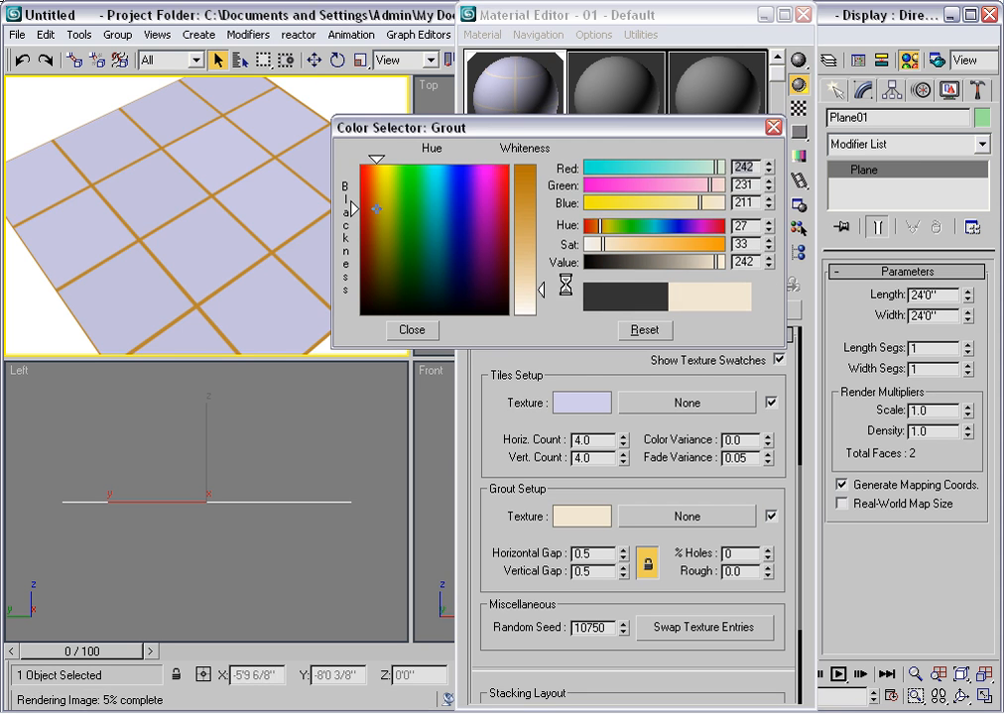
click(427, 333)
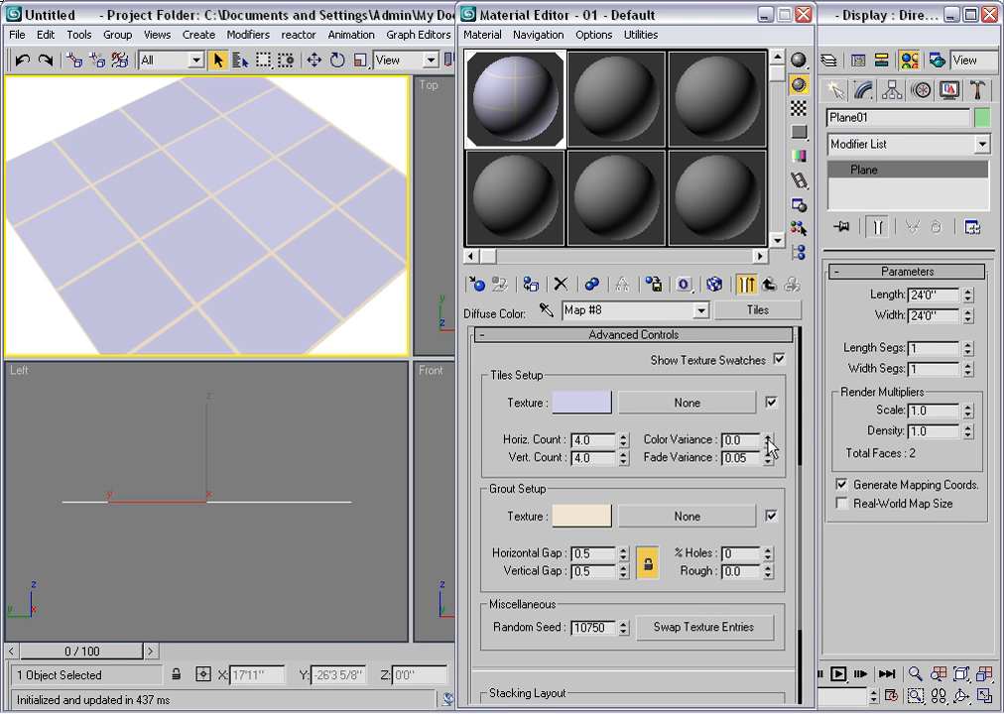
Step: Set the tiles' color variance to 0.6 and both the horizontal and vertical counts to 12
drag(768, 438, 767, 431)
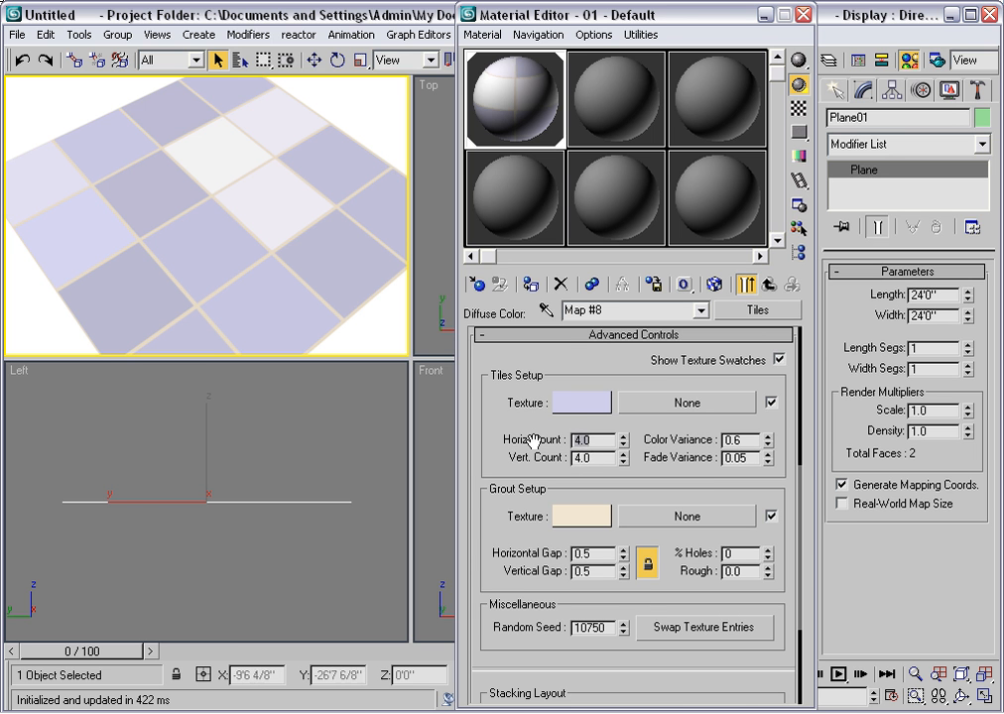
text(12)
key(Tab)
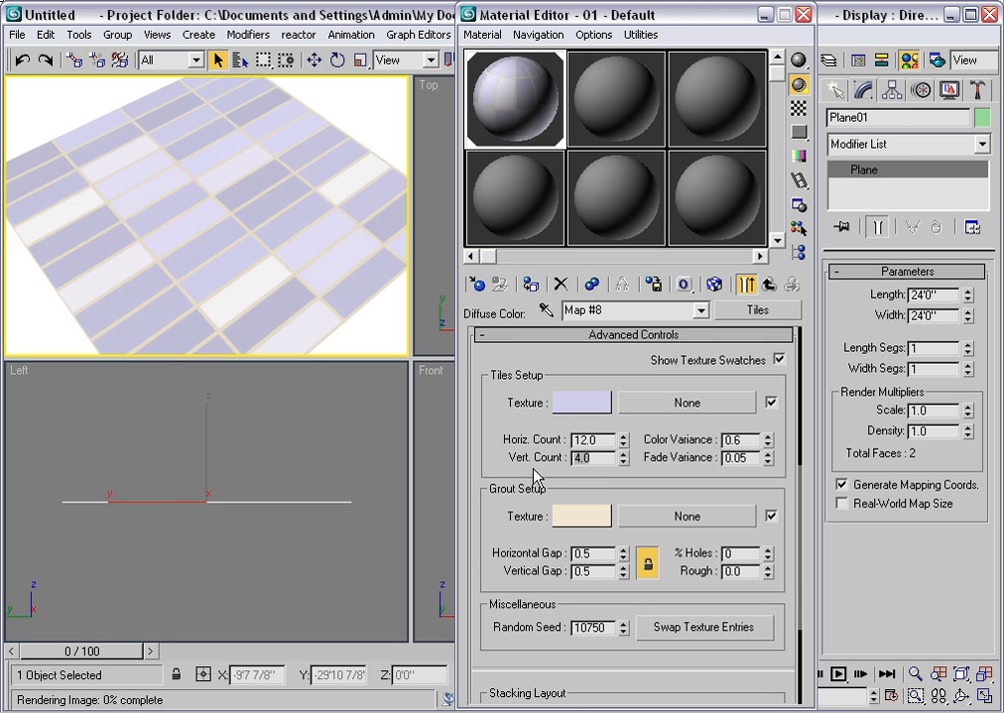
text(12)
key(Tab)
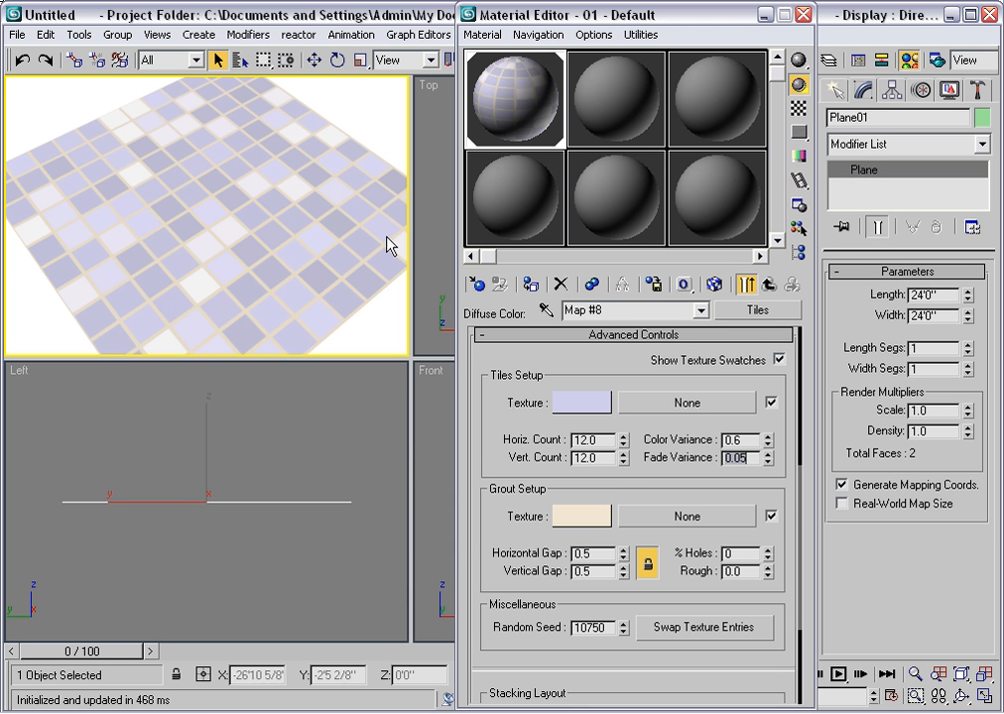
Step: Adjust the tiles' fade variance to 0.25 and color variance to 0.4
click(768, 458)
drag(768, 457, 768, 451)
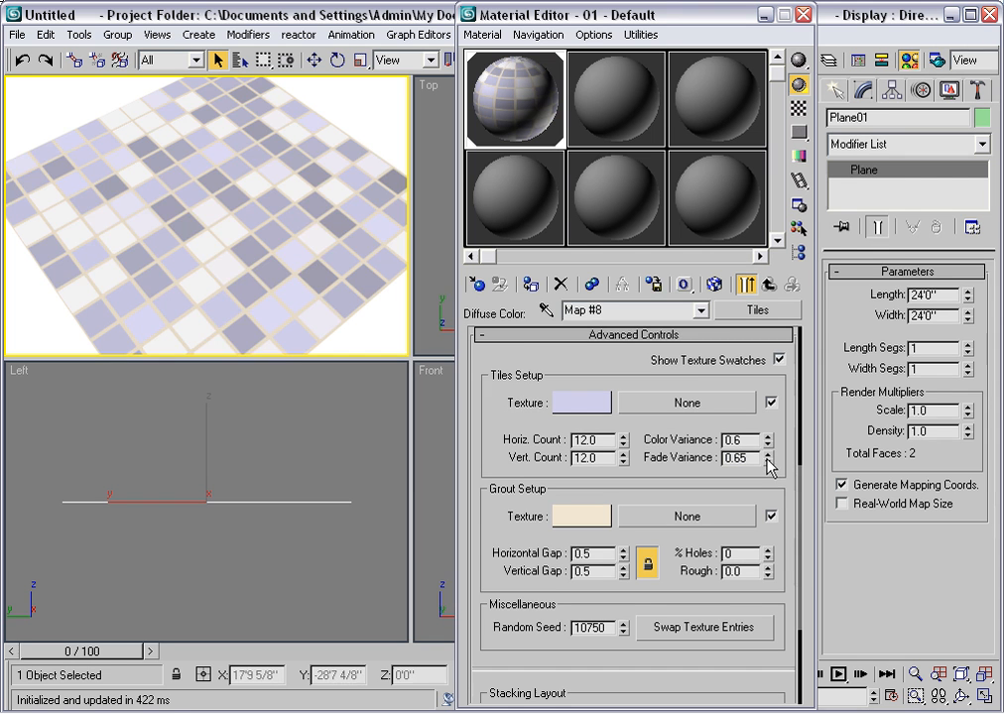
drag(768, 462, 766, 460)
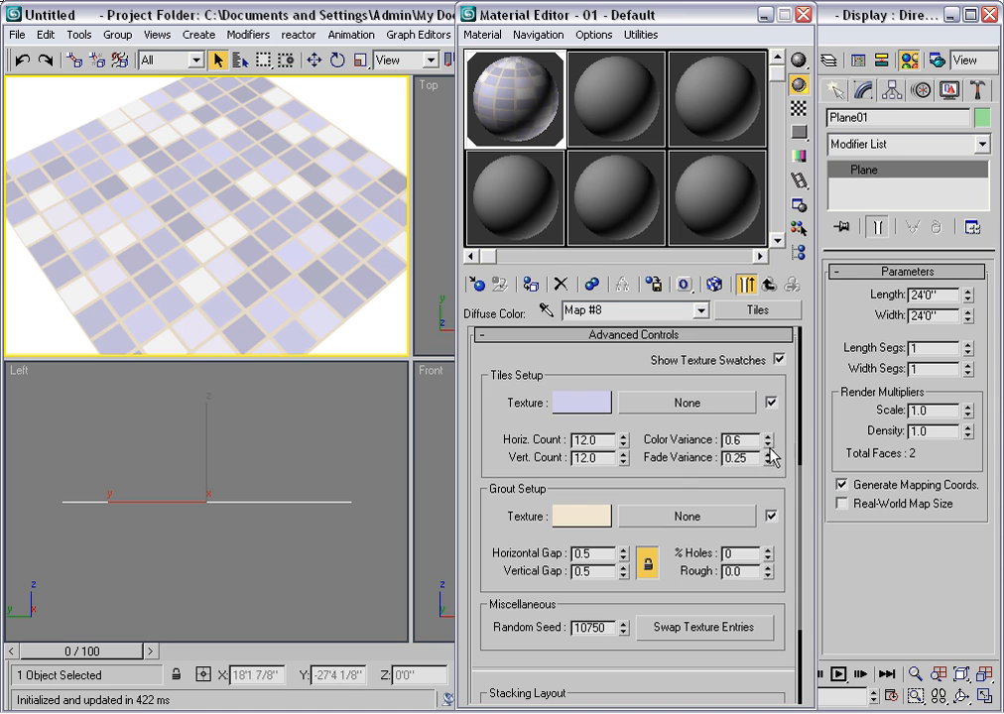
click(768, 445)
click(768, 445)
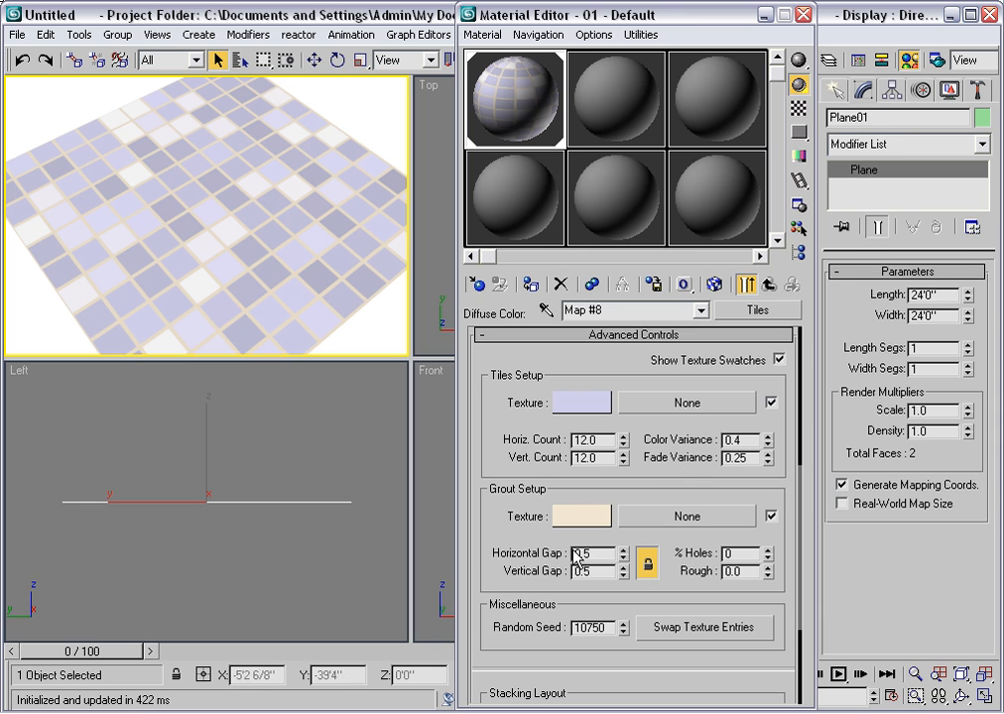
Step: Reduce the grout's horizontal and vertical gaps to 0.2 and set the random seed to 10751
click(624, 558)
click(624, 557)
click(624, 558)
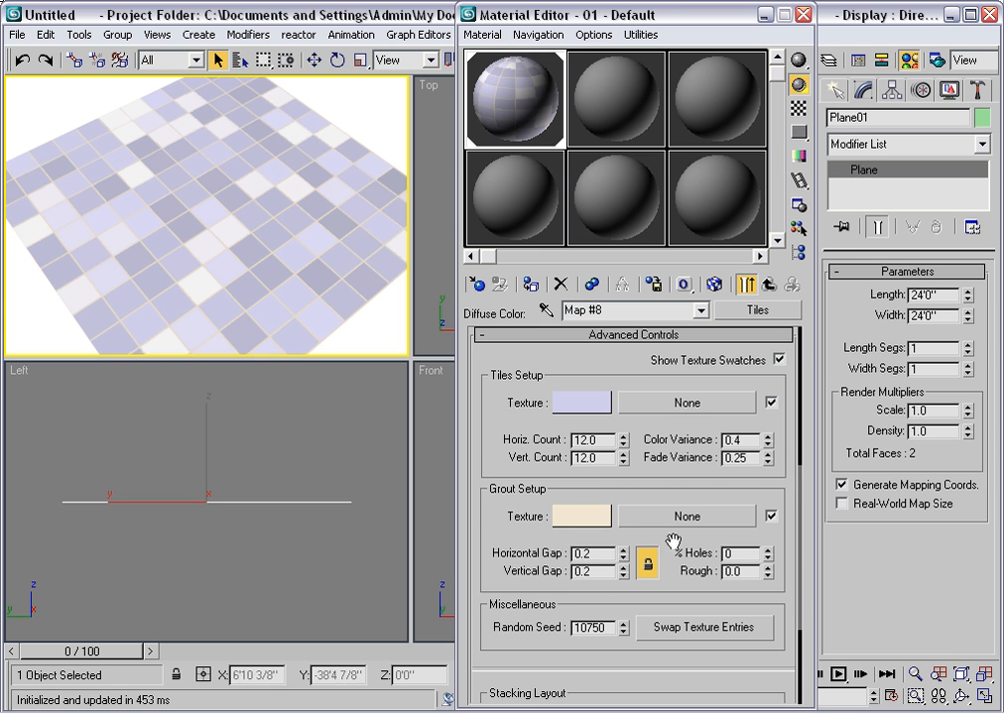
scroll(672, 540, down, 1)
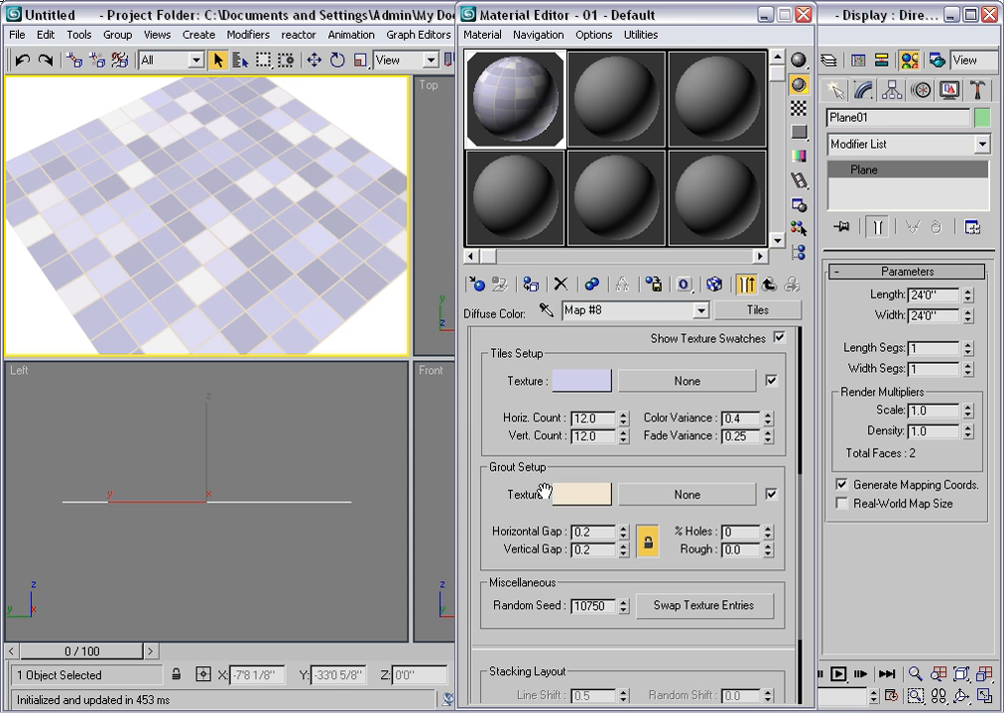
click(623, 601)
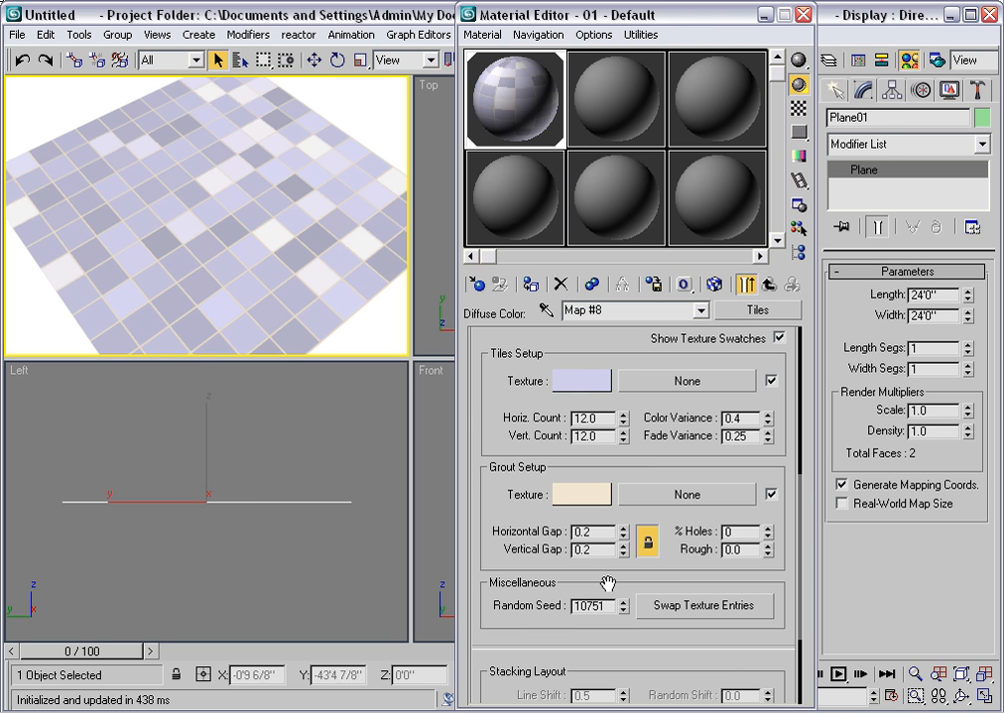
Step: Switch the pattern preset to Custom Tiles and set the stacking layout's line shift to 0.9
drag(583, 344, 507, 549)
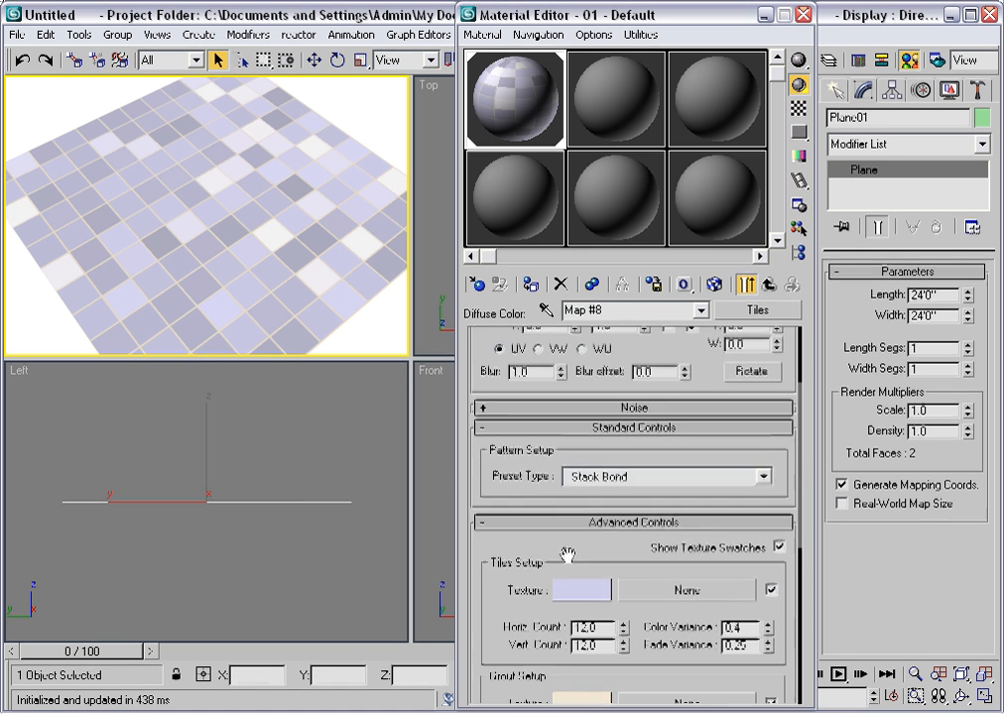
click(764, 480)
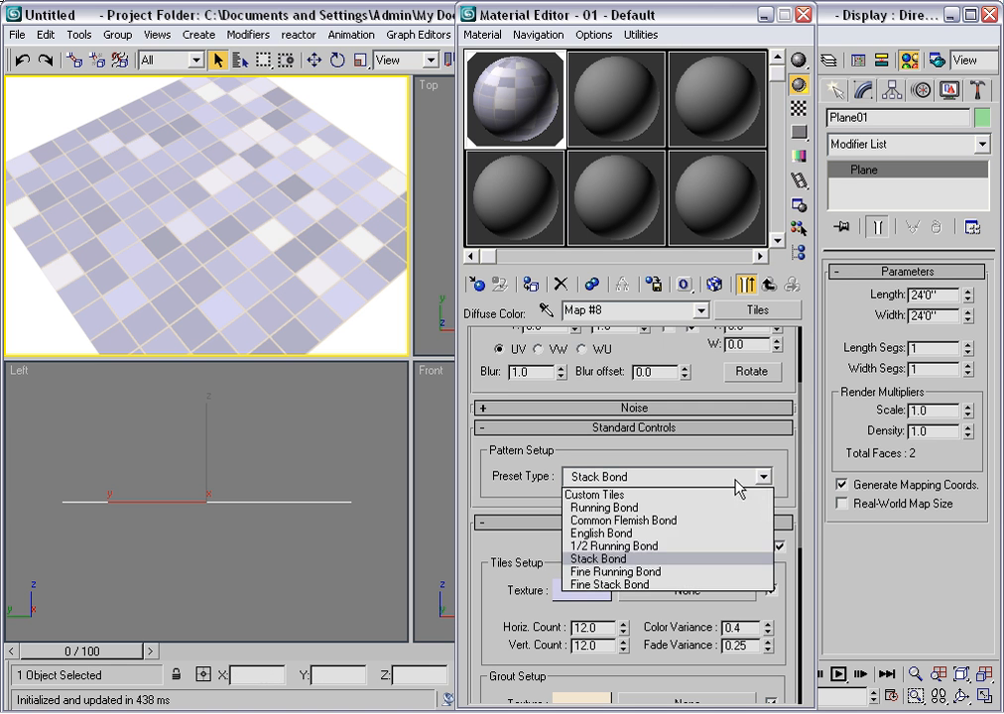
click(597, 495)
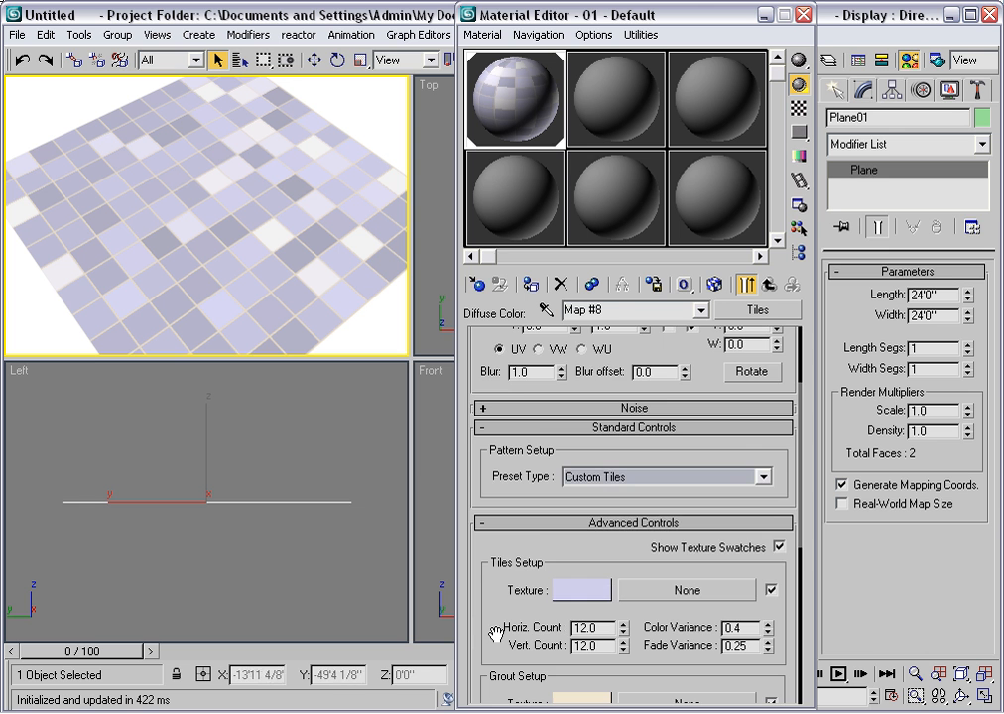
drag(494, 641, 496, 290)
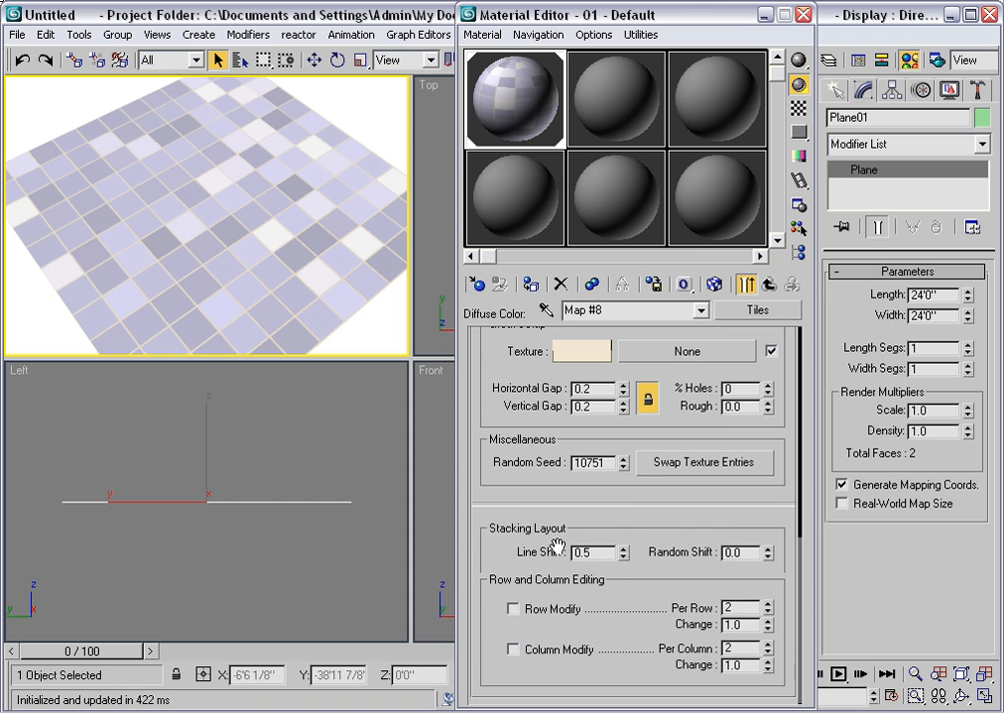
click(623, 549)
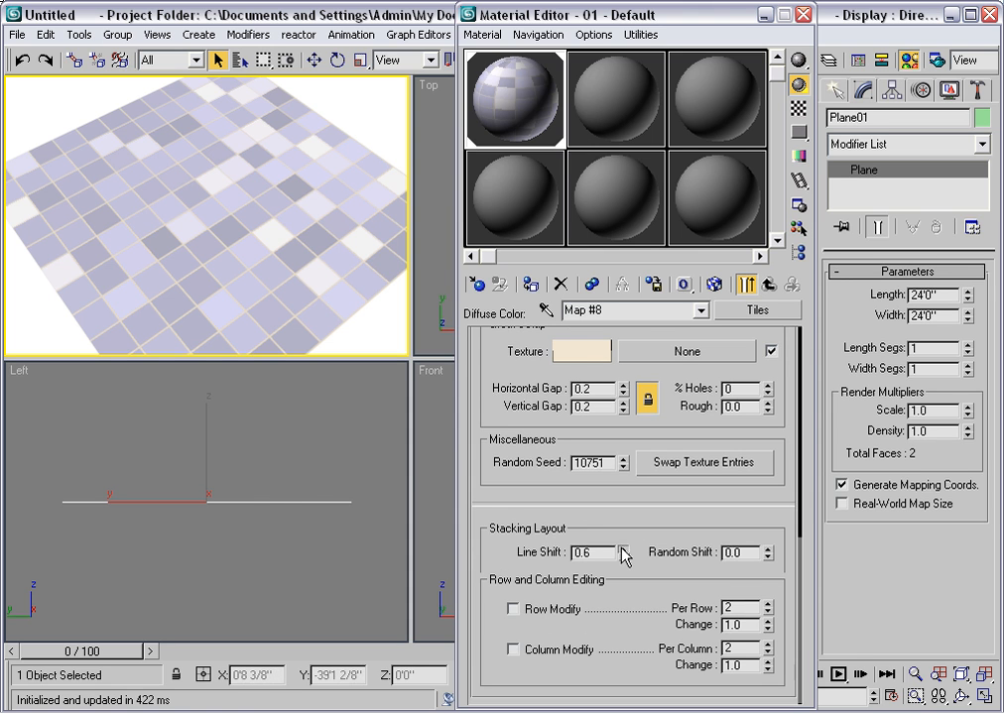
click(623, 549)
click(623, 549)
click(623, 548)
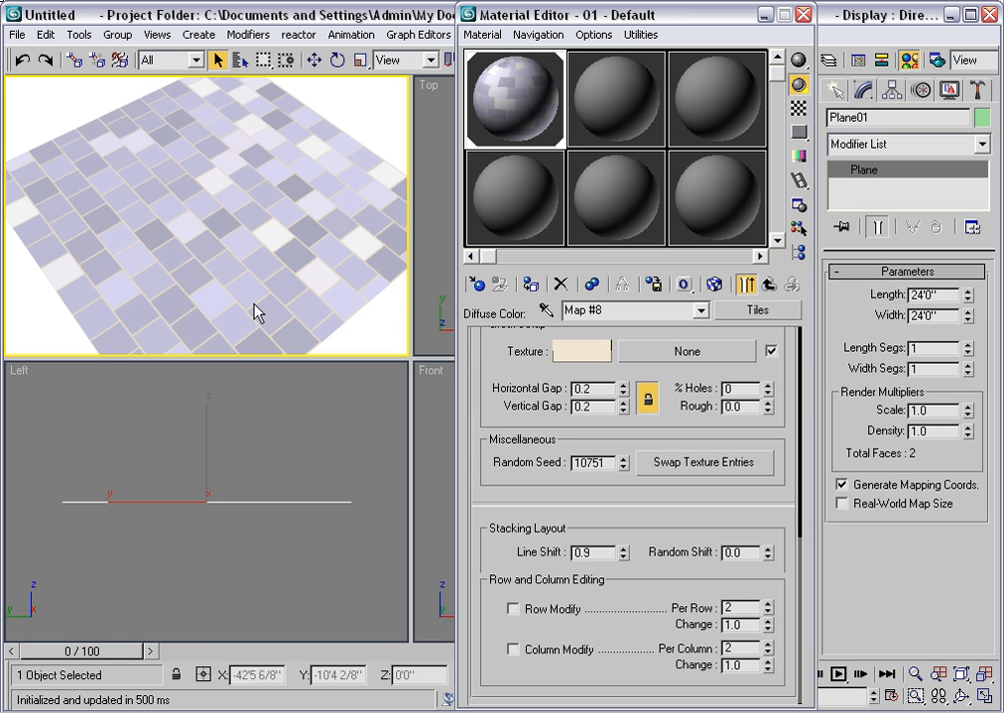
Step: Enable row modification for the custom tiles and set the row change value to 0.5
click(514, 611)
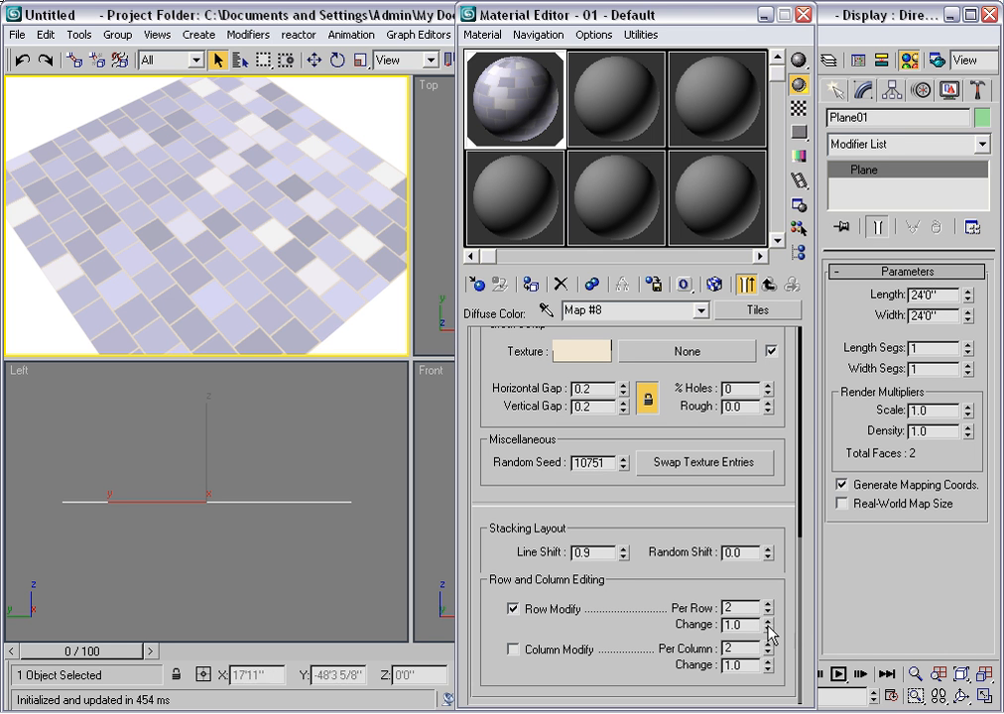
drag(771, 635, 767, 628)
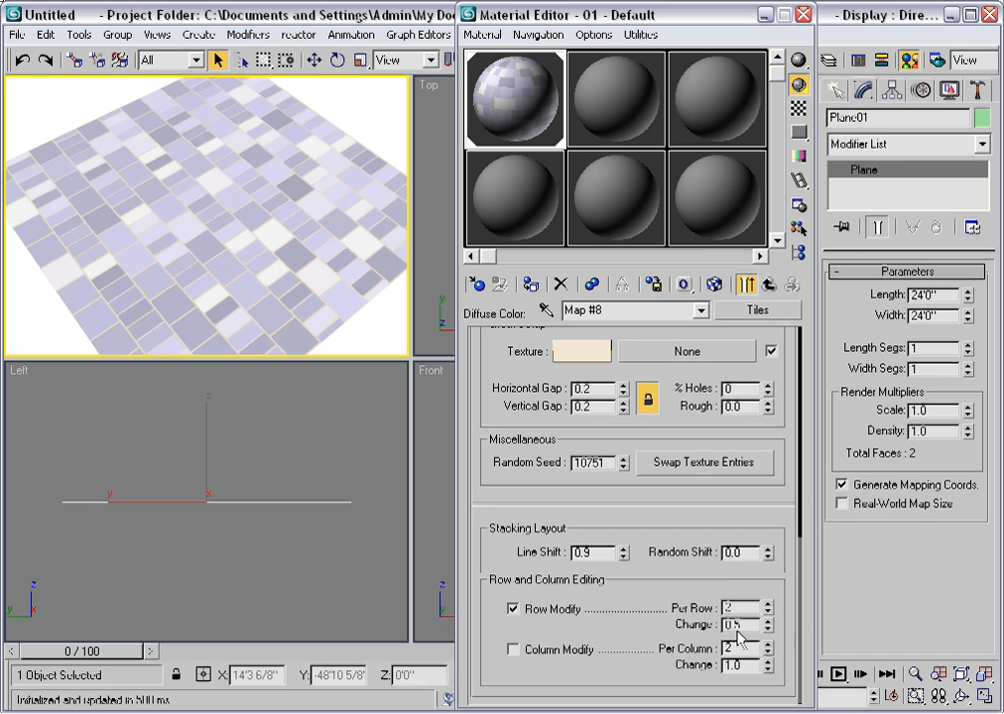